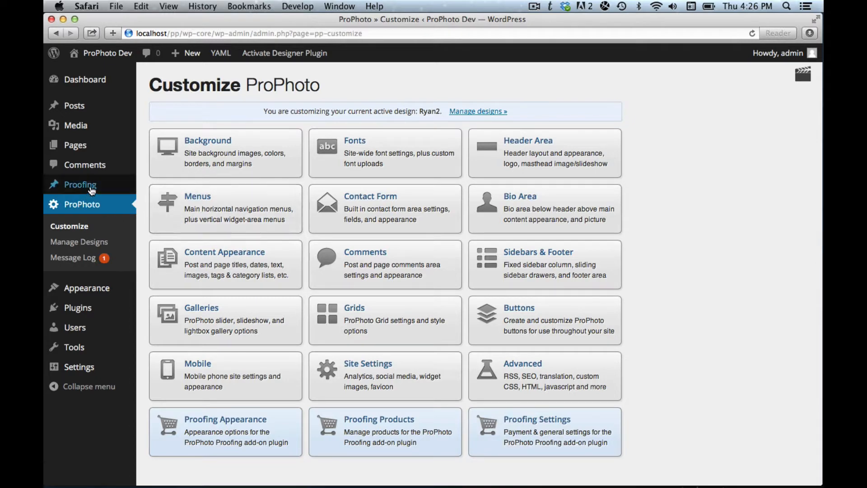
Open the shipping options of the Proofing Settings
{"action": "mouse_move", "coordinate": [86, 185]}
{"action": "left_click", "coordinate": [157, 265]}
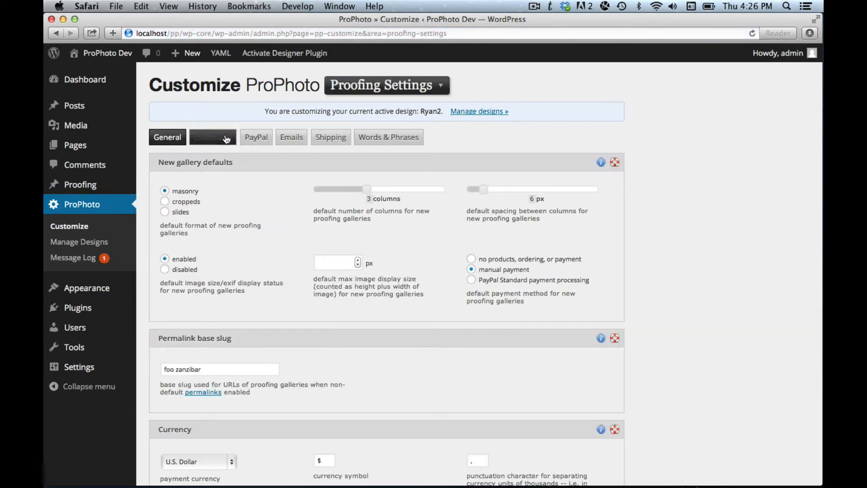
{"action": "left_click", "coordinate": [327, 140]}
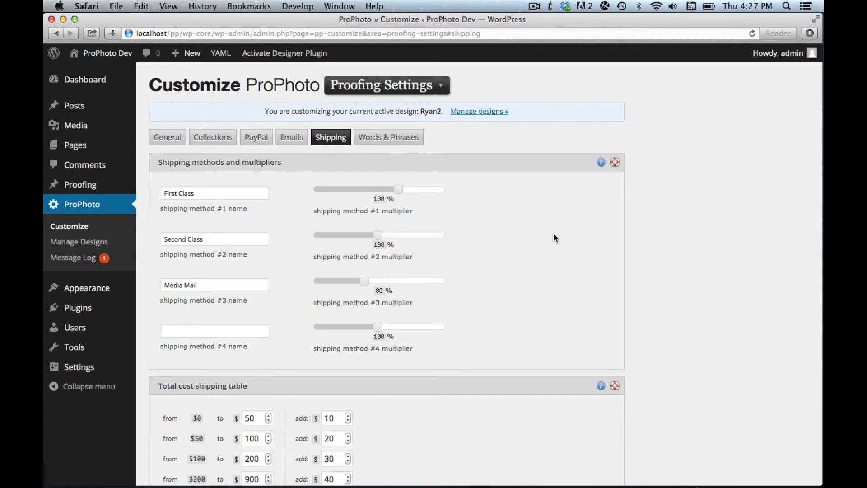
Open the Proofing Products area and review the shipping and handling cost of each print and canvas product
{"action": "left_click", "coordinate": [446, 87]}
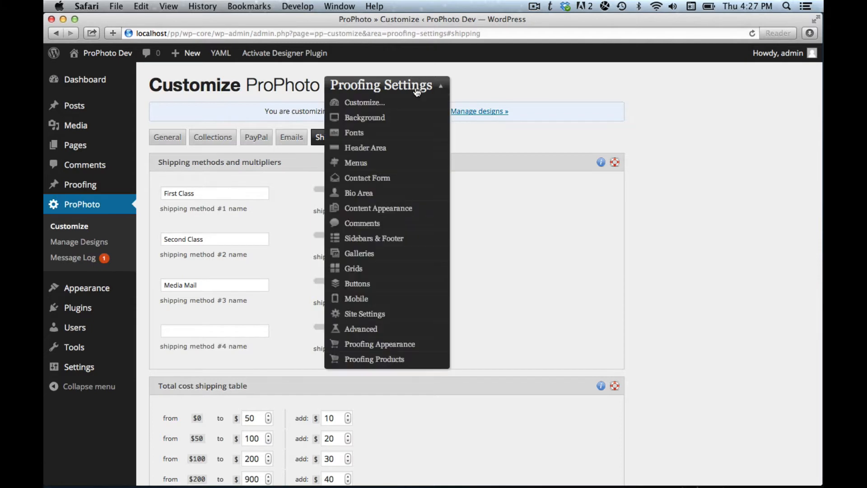
{"action": "left_click", "coordinate": [390, 360]}
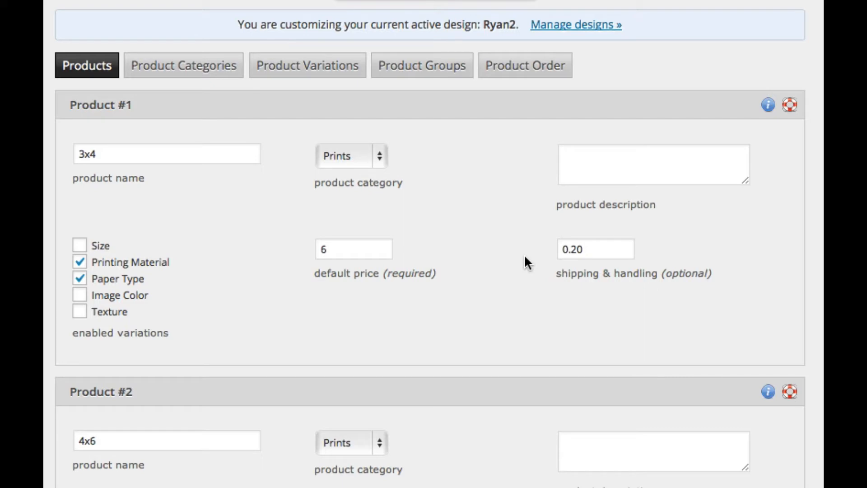
{"action": "left_click", "coordinate": [612, 251]}
{"action": "scroll", "coordinate": [623, 293], "scroll_direction": "down", "scroll_amount": 3}
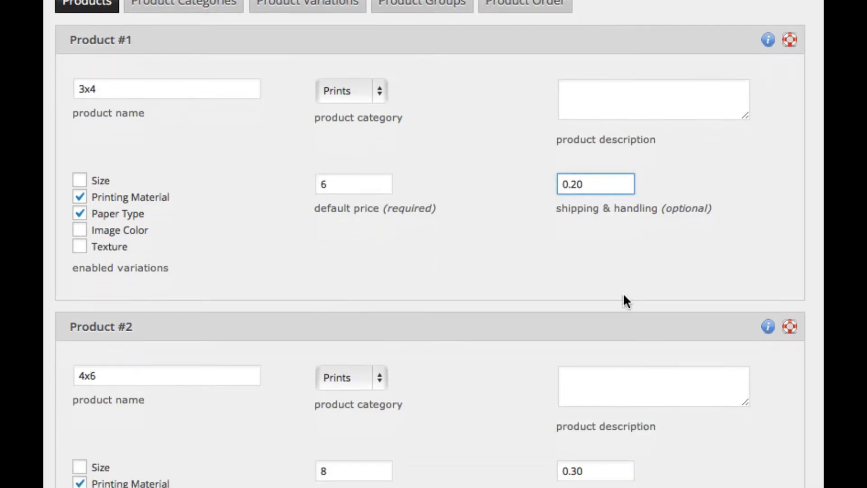
{"action": "scroll", "coordinate": [624, 296], "scroll_direction": "down", "scroll_amount": 1}
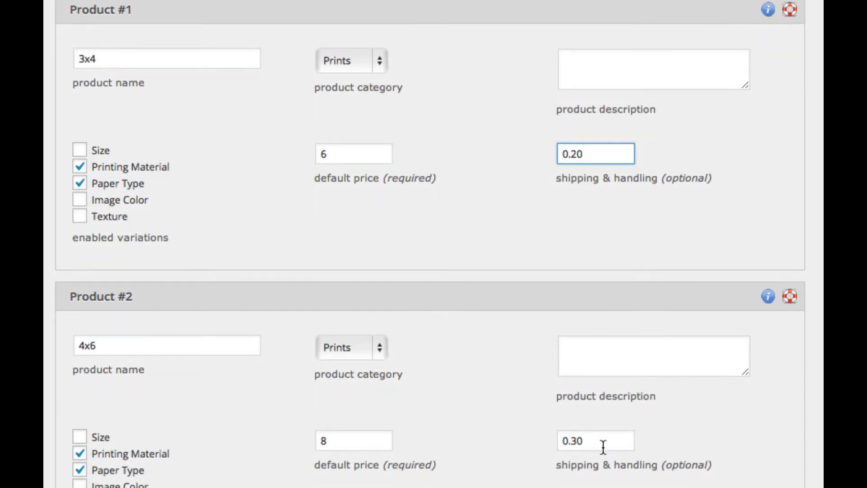
{"action": "scroll", "coordinate": [603, 447], "scroll_direction": "down", "scroll_amount": 12}
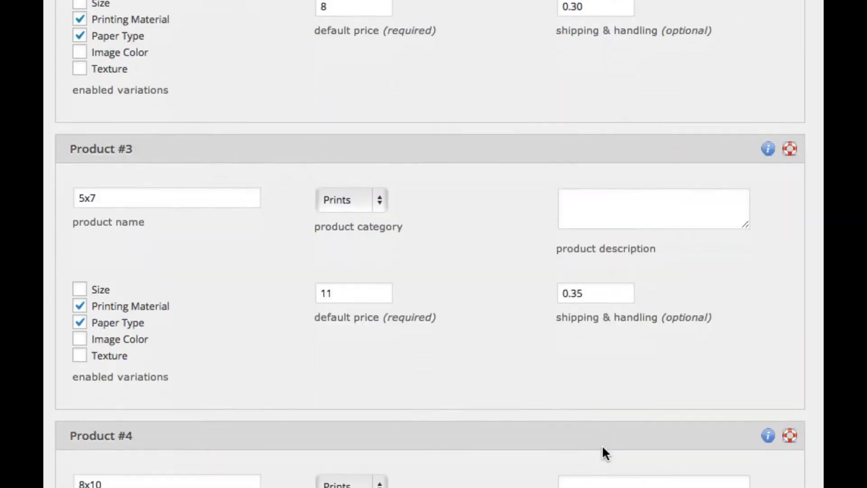
{"action": "scroll", "coordinate": [603, 452], "scroll_direction": "down", "scroll_amount": 15}
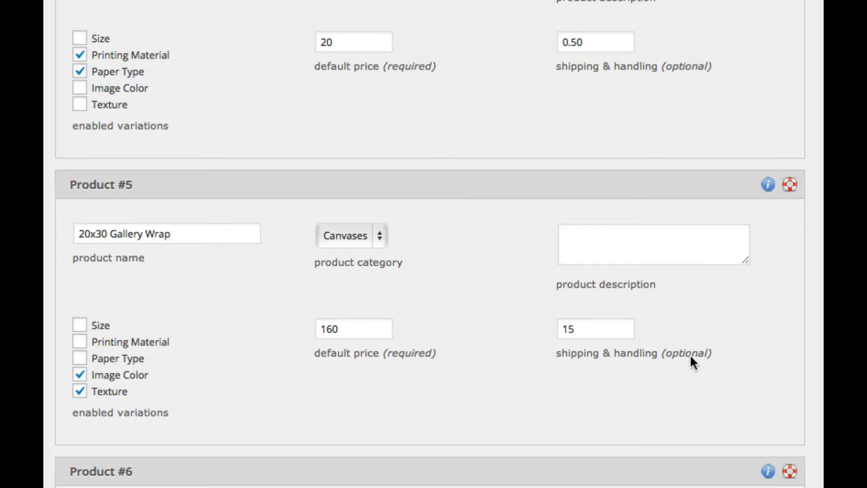
{"action": "scroll", "coordinate": [599, 362], "scroll_direction": "down", "scroll_amount": 1}
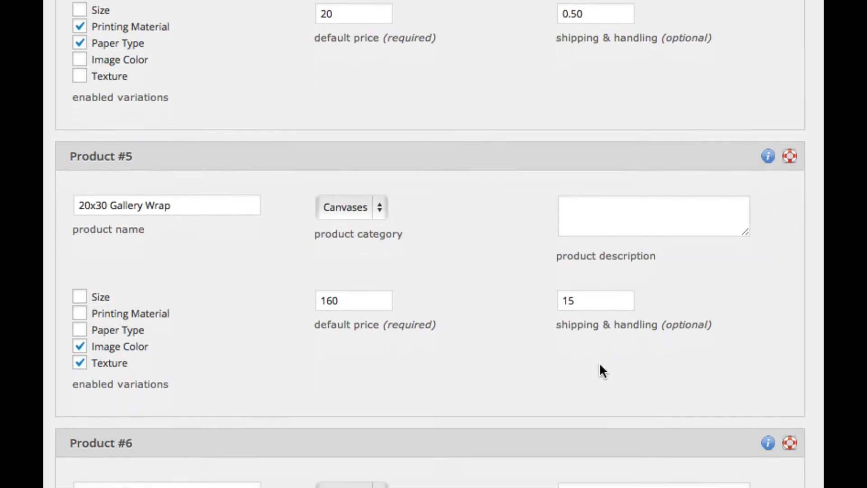
{"action": "scroll", "coordinate": [598, 362], "scroll_direction": "down", "scroll_amount": 5}
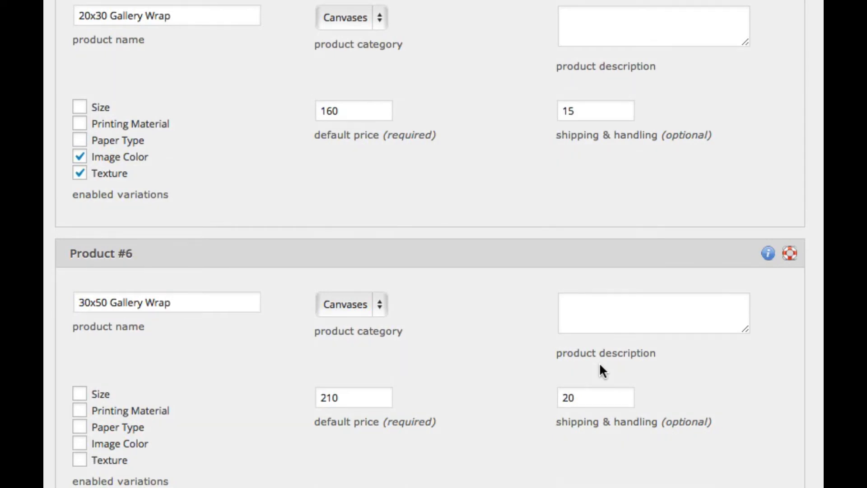
{"action": "scroll", "coordinate": [600, 364], "scroll_direction": "up", "scroll_amount": 4}
{"action": "scroll", "coordinate": [600, 365], "scroll_direction": "up", "scroll_amount": 2}
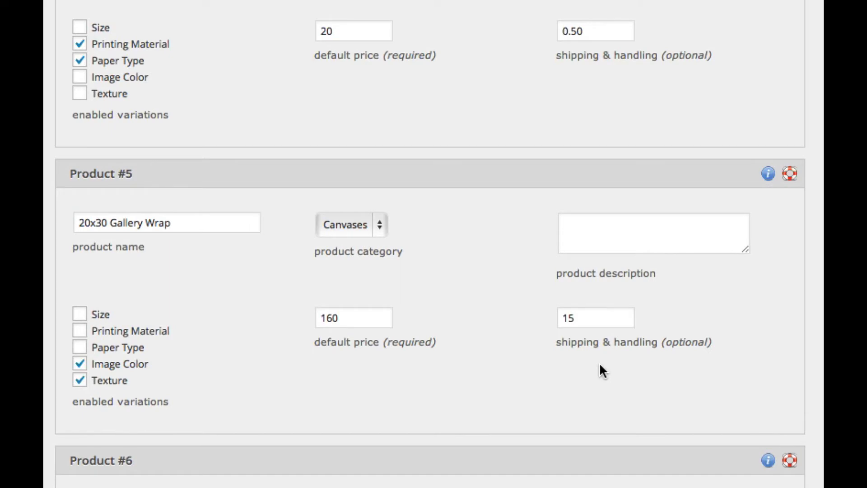
{"action": "scroll", "coordinate": [599, 362], "scroll_direction": "up", "scroll_amount": 15}
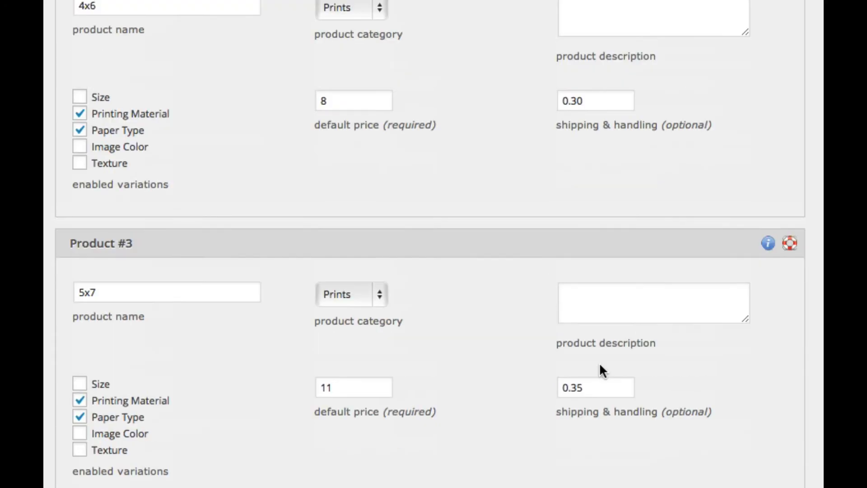
{"action": "scroll", "coordinate": [600, 364], "scroll_direction": "up", "scroll_amount": 10}
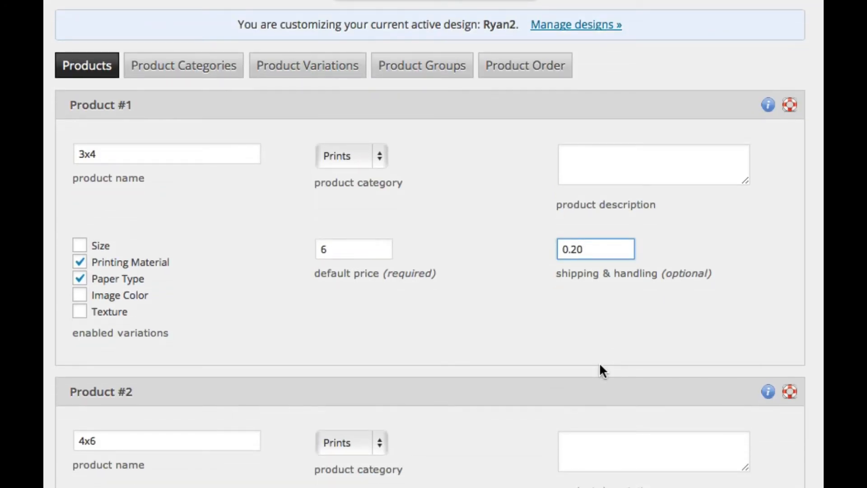
{"action": "scroll", "coordinate": [599, 363], "scroll_direction": "down", "scroll_amount": 6}
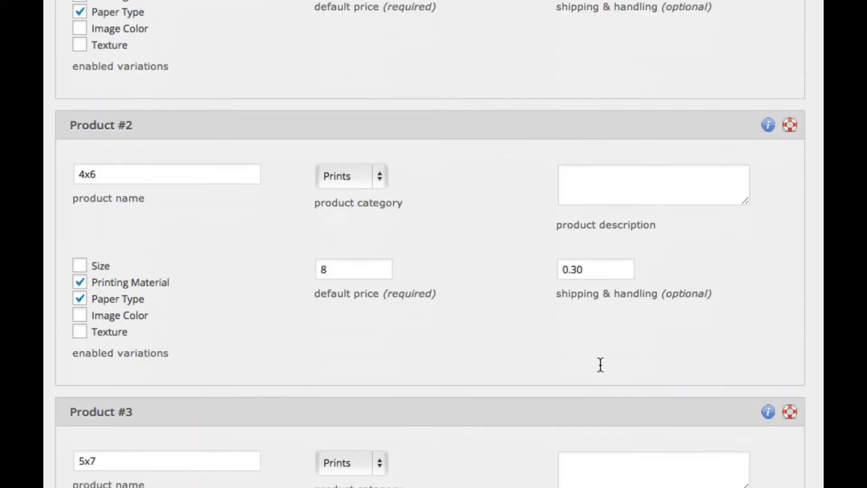
{"action": "scroll", "coordinate": [601, 365], "scroll_direction": "down", "scroll_amount": 4}
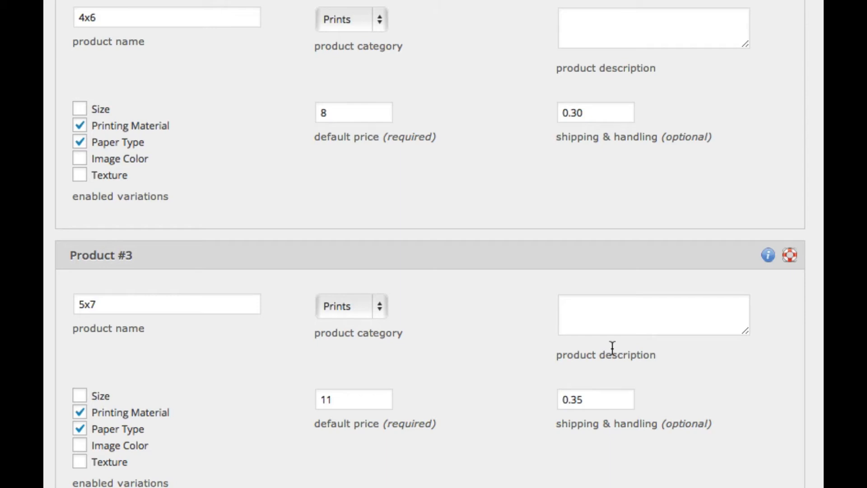
{"action": "scroll", "coordinate": [612, 347], "scroll_direction": "down", "scroll_amount": 2}
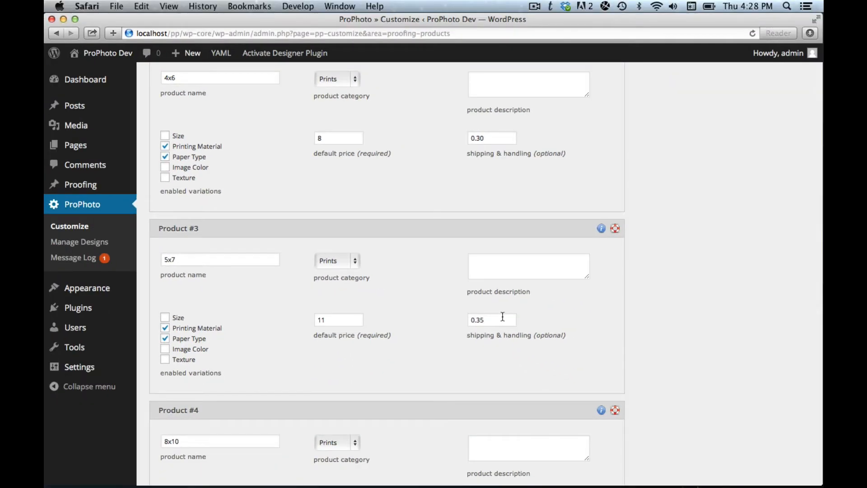
Return from Proofing Products to the shipping options of the Proofing Settings
{"action": "scroll", "coordinate": [502, 315], "scroll_direction": "up", "scroll_amount": 10}
{"action": "left_click", "coordinate": [413, 85]}
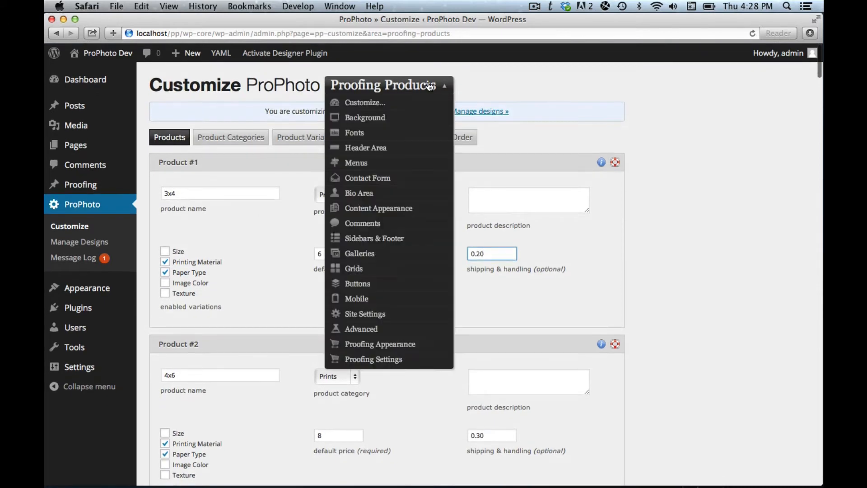
{"action": "left_click", "coordinate": [389, 360]}
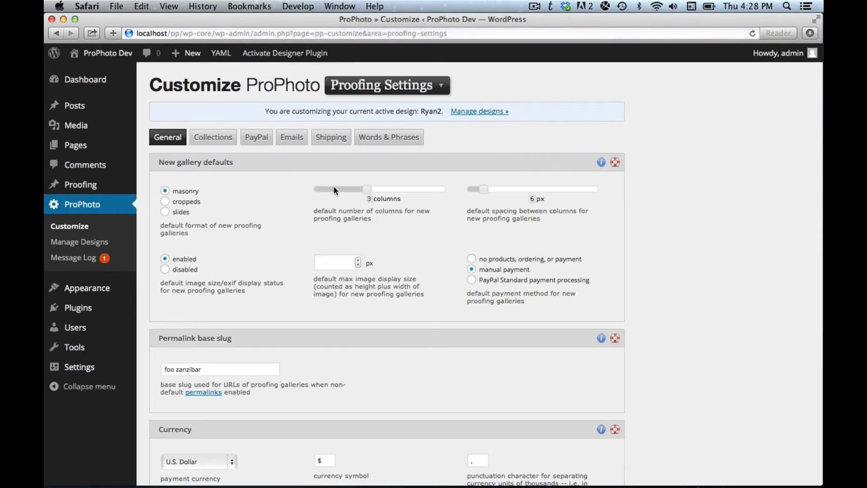
{"action": "left_click", "coordinate": [337, 137]}
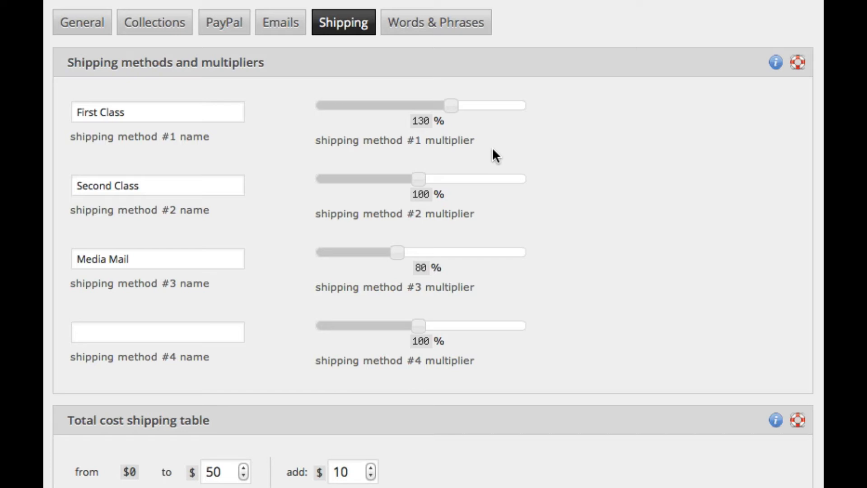
Examine the shipping method names with their multipliers and the total cost shipping table
{"action": "double_click", "coordinate": [138, 112]}
{"action": "left_click", "coordinate": [138, 111]}
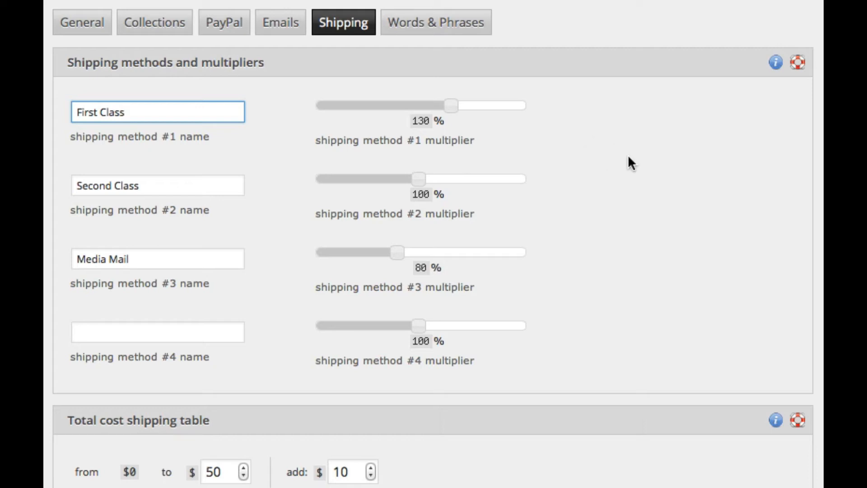
{"action": "scroll", "coordinate": [643, 165], "scroll_direction": "down", "scroll_amount": 1}
{"action": "scroll", "coordinate": [644, 166], "scroll_direction": "down", "scroll_amount": 1}
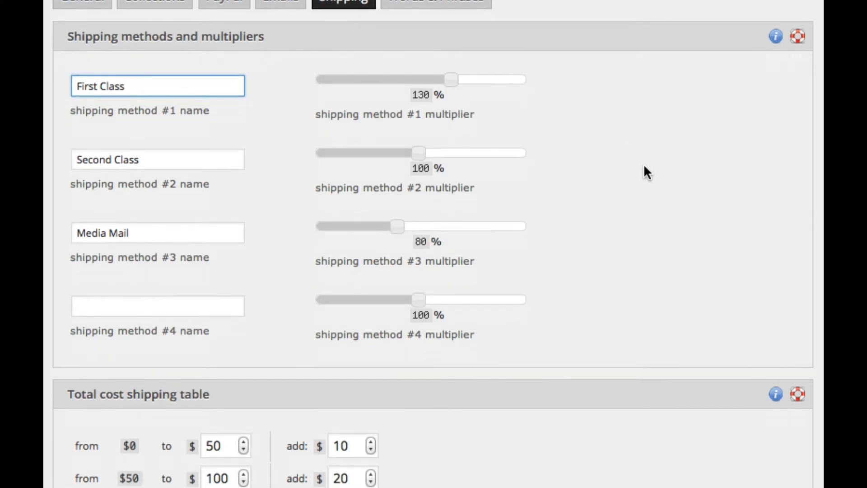
{"action": "scroll", "coordinate": [644, 166], "scroll_direction": "down", "scroll_amount": 1}
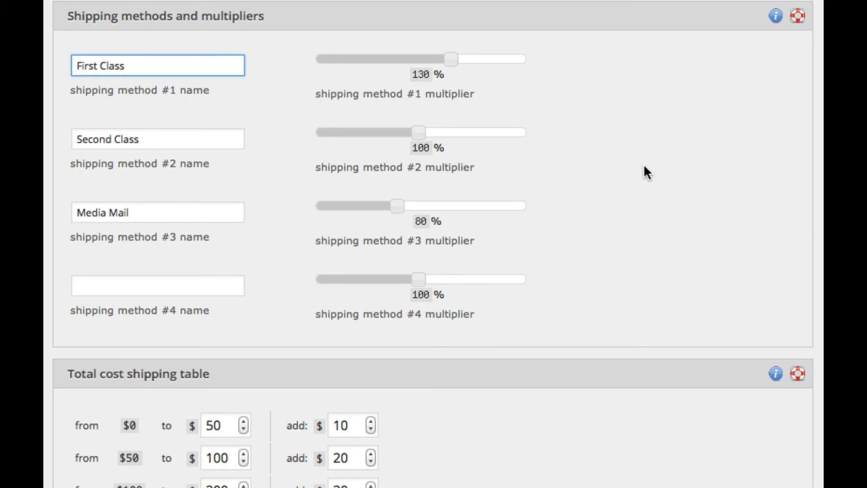
{"action": "scroll", "coordinate": [643, 168], "scroll_direction": "down", "scroll_amount": 10}
{"action": "scroll", "coordinate": [644, 167], "scroll_direction": "down", "scroll_amount": 1}
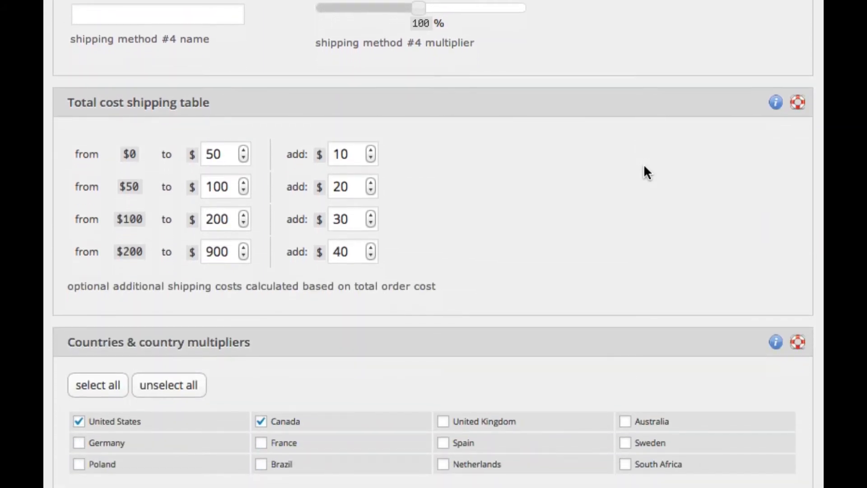
Raise the upper limit of the first tier in the total cost shipping table to $56
{"action": "scroll", "coordinate": [552, 158], "scroll_direction": "down", "scroll_amount": 2}
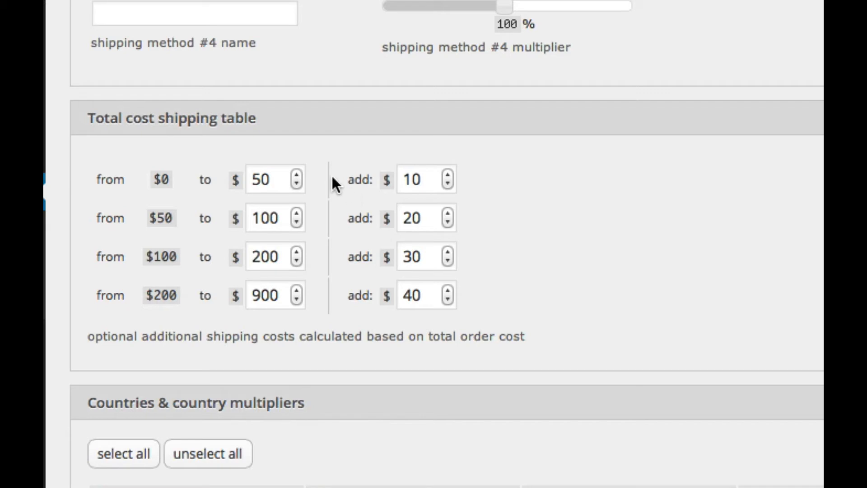
{"action": "left_click", "coordinate": [297, 174]}
{"action": "left_click", "coordinate": [298, 173]}
{"action": "left_click", "coordinate": [297, 174]}
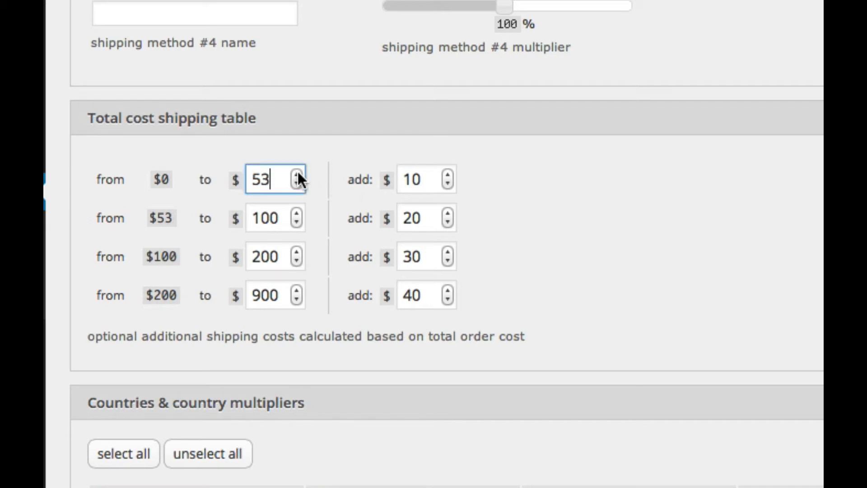
{"action": "left_click", "coordinate": [297, 174]}
{"action": "left_click", "coordinate": [298, 174]}
{"action": "left_click", "coordinate": [297, 173]}
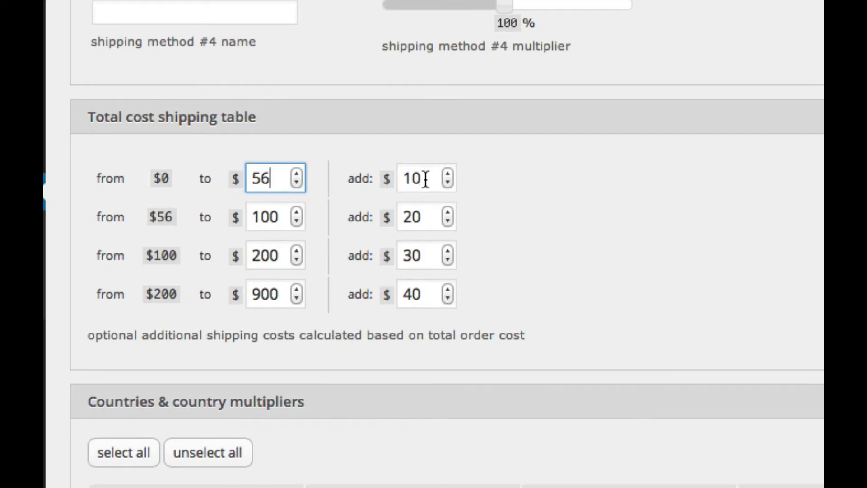
{"action": "scroll", "coordinate": [424, 180], "scroll_direction": "up", "scroll_amount": 1}
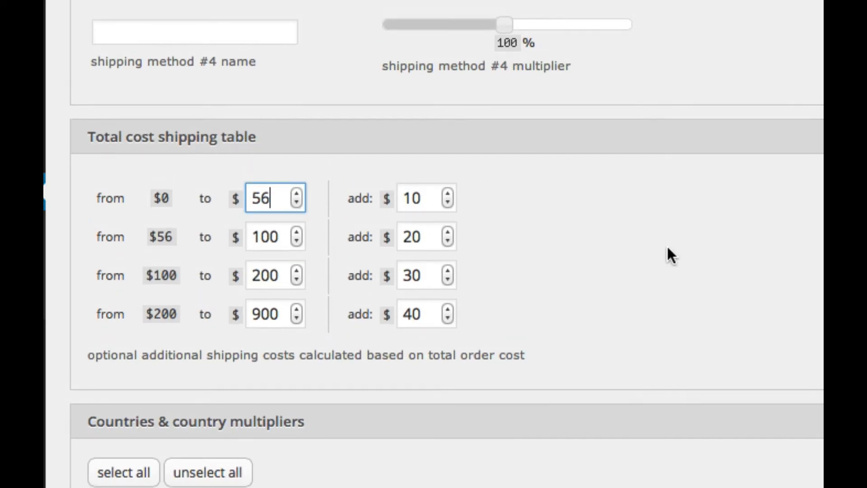
Select all shipping countries, clear the whole selection, and enable only United States and Canada
{"action": "scroll", "coordinate": [667, 248], "scroll_direction": "down", "scroll_amount": 6}
{"action": "scroll", "coordinate": [668, 248], "scroll_direction": "down", "scroll_amount": 3}
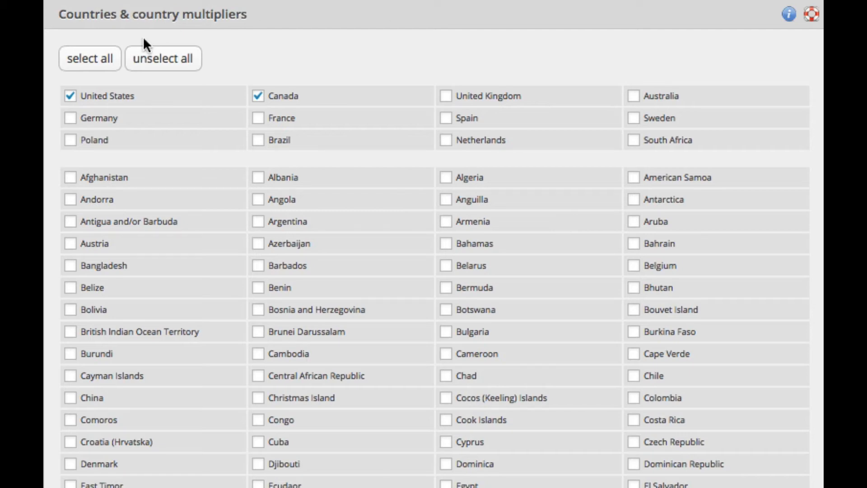
{"action": "left_click", "coordinate": [87, 63]}
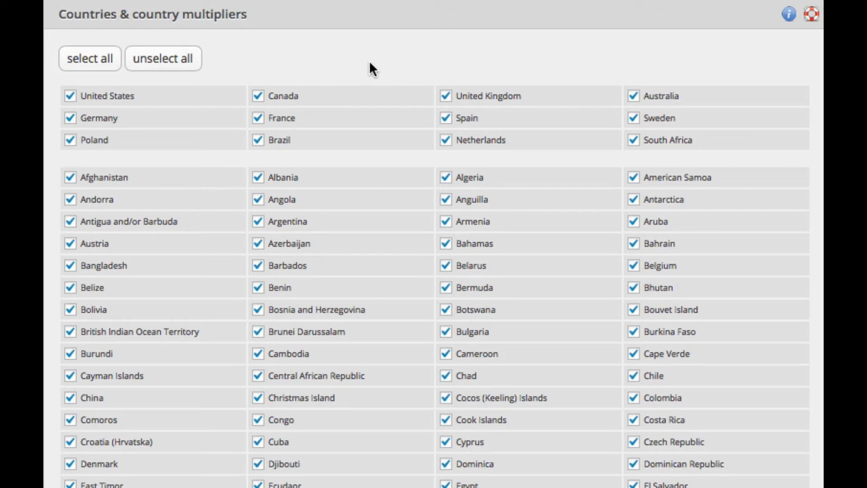
{"action": "left_click", "coordinate": [165, 70]}
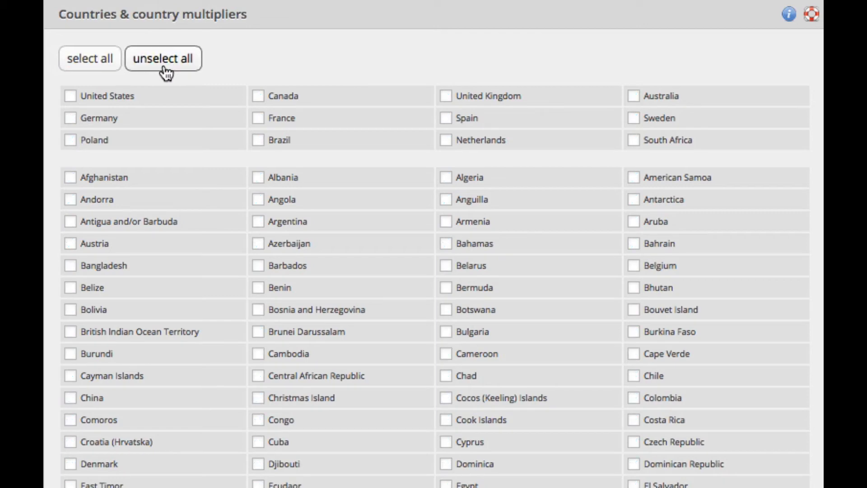
{"action": "left_click", "coordinate": [71, 96]}
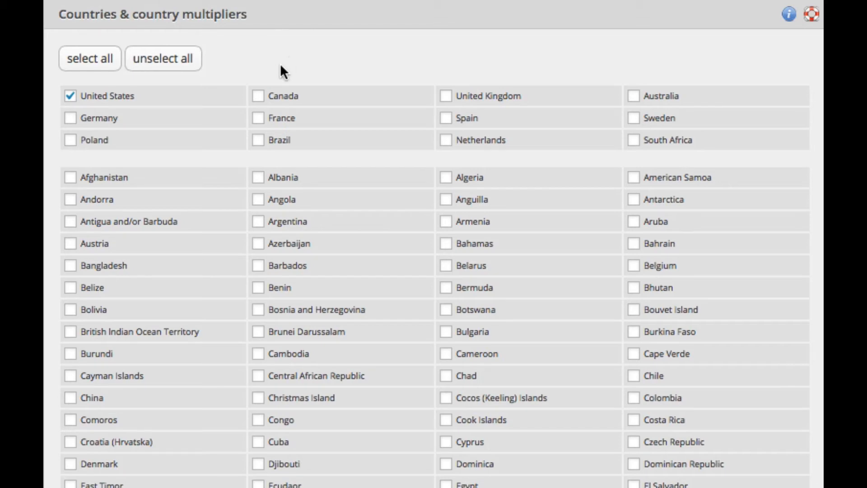
{"action": "left_click", "coordinate": [259, 96]}
Set the shipping multiplier for Canada to 125% and save the shipping settings
{"action": "left_click", "coordinate": [332, 102]}
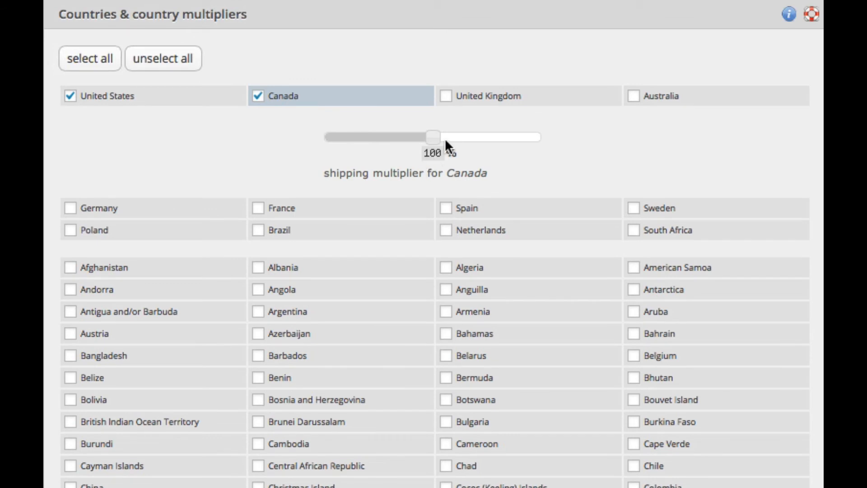
{"action": "left_click_drag", "start_coordinate": [450, 138], "coordinate": [459, 135]}
{"action": "key", "text": "Right"}
{"action": "key", "text": "Right"}
{"action": "key", "text": "Right"}
{"action": "left_click_drag", "start_coordinate": [460, 135], "coordinate": [407, 135]}
{"action": "left_click_drag", "start_coordinate": [406, 136], "coordinate": [413, 146]}
{"action": "left_click_drag", "start_coordinate": [459, 138], "coordinate": [462, 138]}
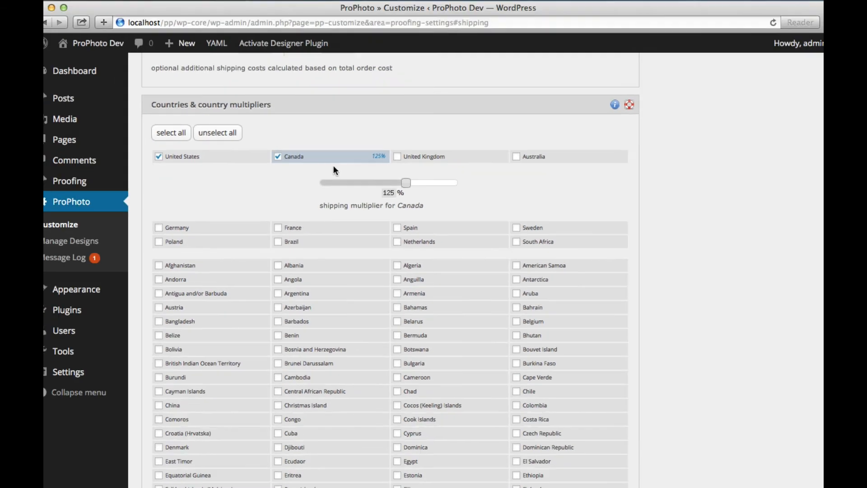
{"action": "scroll", "coordinate": [333, 173], "scroll_direction": "down", "scroll_amount": 15}
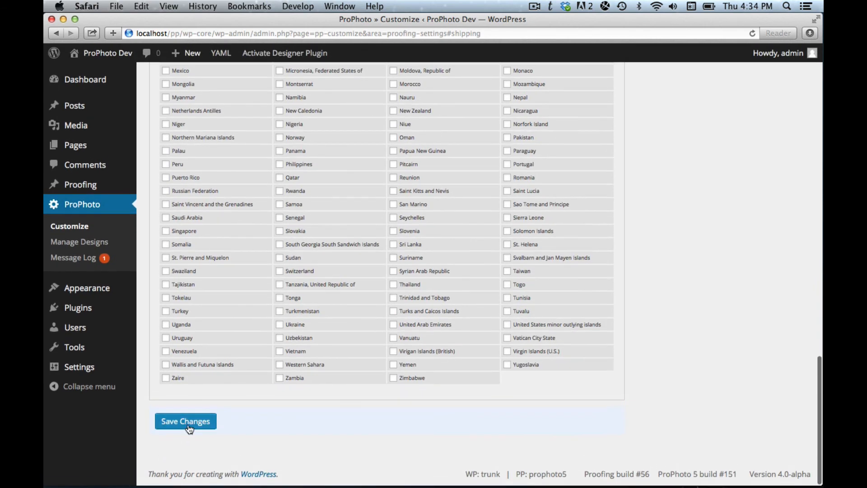
{"action": "left_click", "coordinate": [188, 424]}
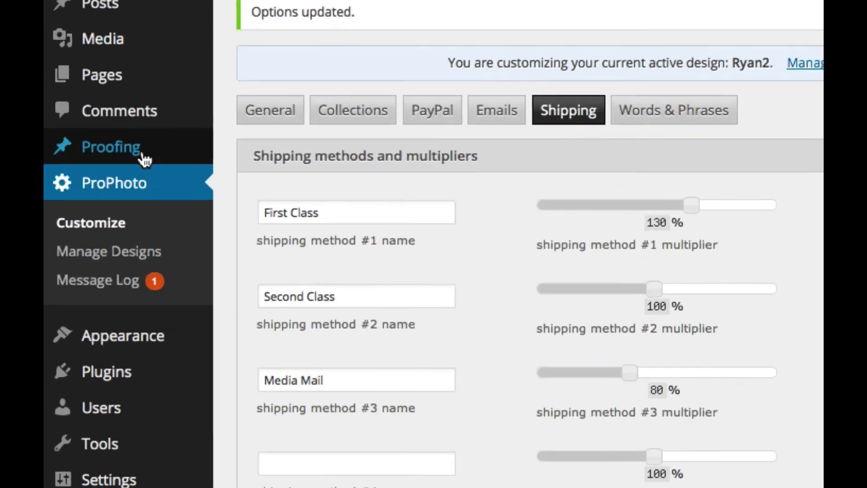
Open the Jack and Jill proofing gallery for editing and go to its shipping options
{"action": "mouse_move", "coordinate": [127, 190]}
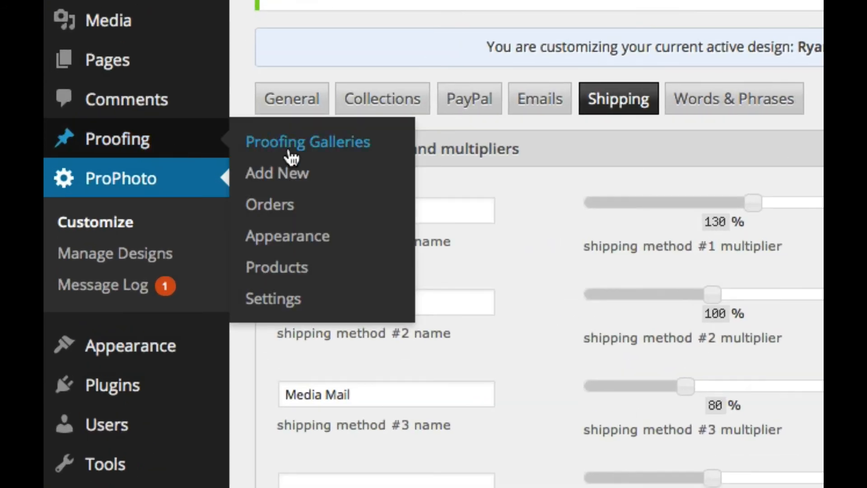
{"action": "left_click", "coordinate": [290, 149]}
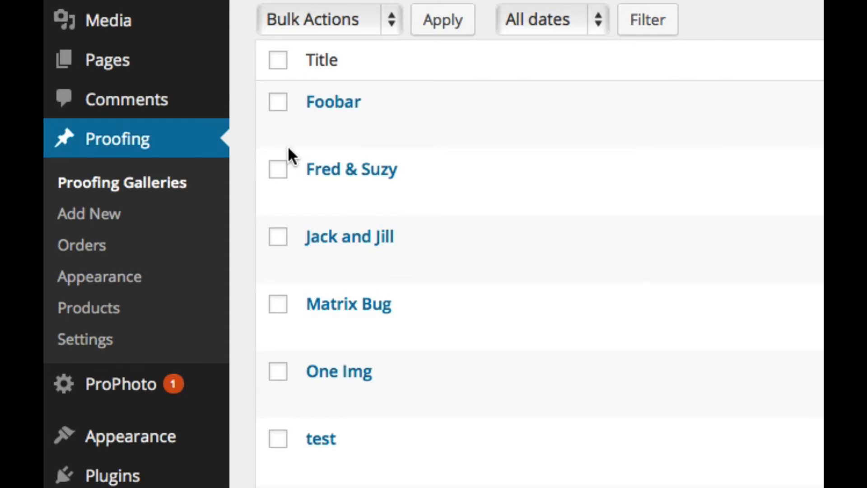
{"action": "left_click", "coordinate": [324, 264]}
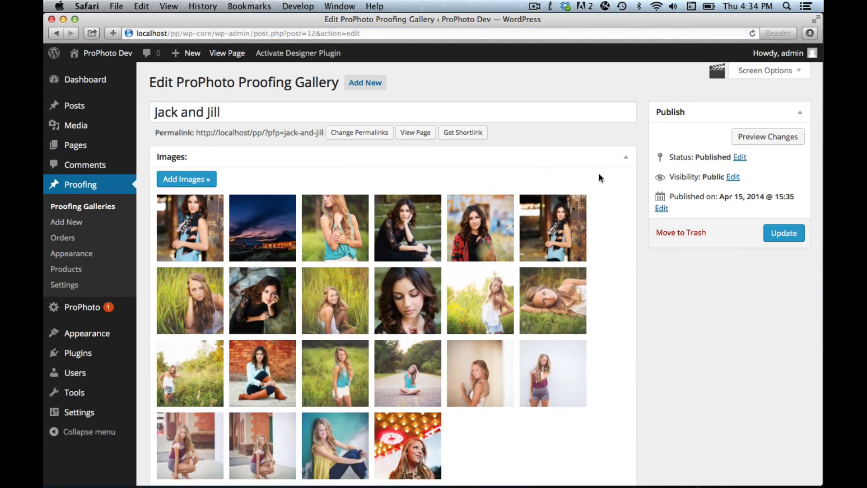
{"action": "scroll", "coordinate": [630, 188], "scroll_direction": "down", "scroll_amount": 1}
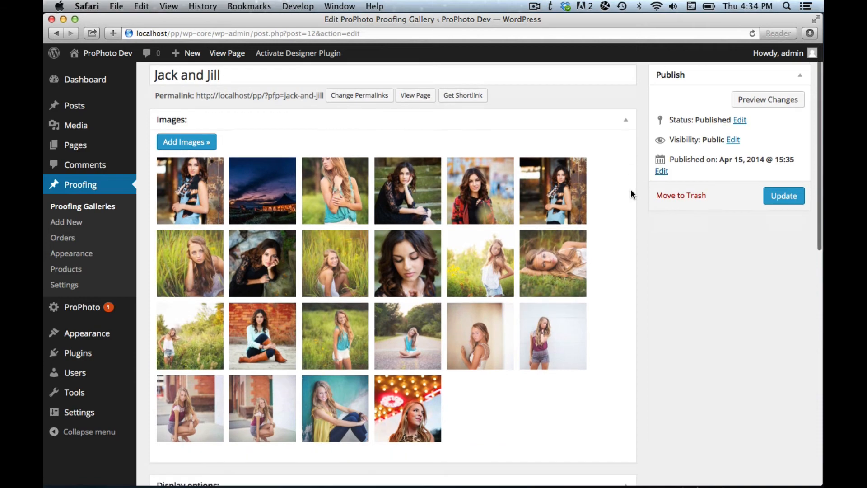
{"action": "scroll", "coordinate": [630, 189], "scroll_direction": "down", "scroll_amount": 5}
{"action": "scroll", "coordinate": [631, 190], "scroll_direction": "down", "scroll_amount": 8}
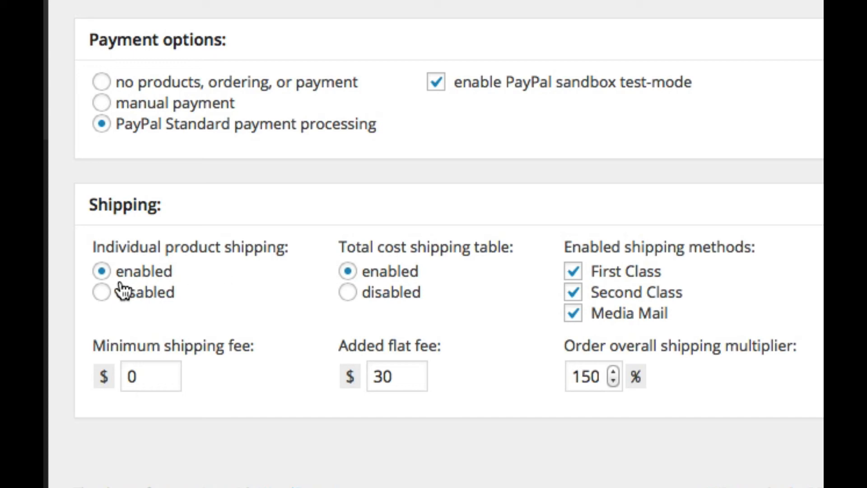
Disable and re-enable individual product shipping, and do the same for the total cost shipping table
{"action": "left_click", "coordinate": [101, 293]}
{"action": "left_click", "coordinate": [102, 271]}
{"action": "left_click", "coordinate": [356, 292]}
{"action": "left_click", "coordinate": [348, 271]}
Turn off the First Class, Second Class and Media Mail shipping methods and enable all three again
{"action": "left_click", "coordinate": [574, 273]}
{"action": "left_click", "coordinate": [573, 293]}
{"action": "left_click", "coordinate": [573, 294]}
{"action": "left_click", "coordinate": [579, 313]}
{"action": "left_click", "coordinate": [580, 293]}
{"action": "left_click", "coordinate": [579, 273]}
{"action": "left_click", "coordinate": [575, 294]}
{"action": "left_click", "coordinate": [578, 315]}
Turn off the total cost shipping table together with all three shipping methods, and re-enable the table and every method
{"action": "left_click", "coordinate": [353, 292]}
{"action": "left_click", "coordinate": [573, 272]}
{"action": "left_click", "coordinate": [573, 292]}
{"action": "left_click", "coordinate": [573, 314]}
{"action": "left_click", "coordinate": [348, 272]}
{"action": "left_click", "coordinate": [575, 274]}
{"action": "left_click", "coordinate": [574, 294]}
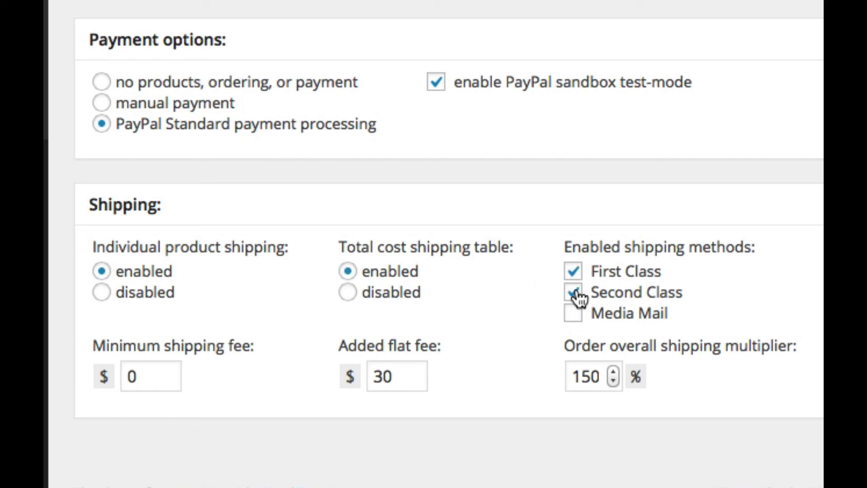
{"action": "left_click", "coordinate": [576, 320]}
Set the gallery's minimum shipping fee to $5
{"action": "double_click", "coordinate": [132, 375]}
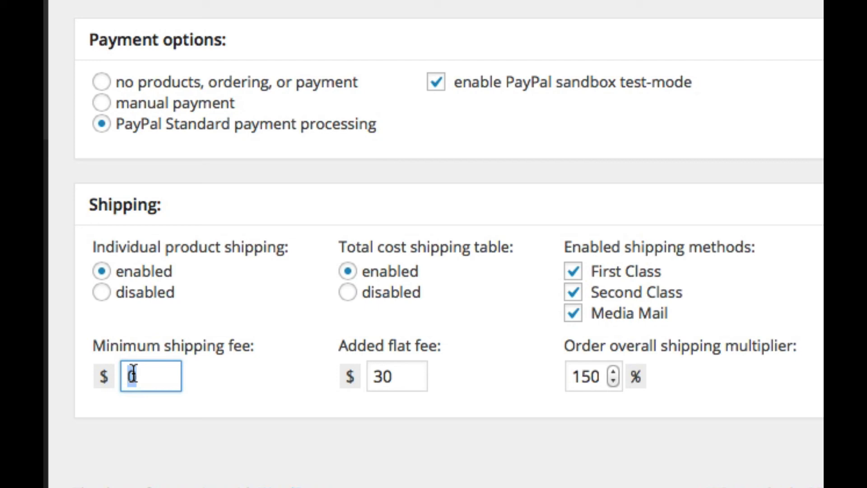
{"action": "type", "text": "5"}
{"action": "left_click", "coordinate": [410, 378]}
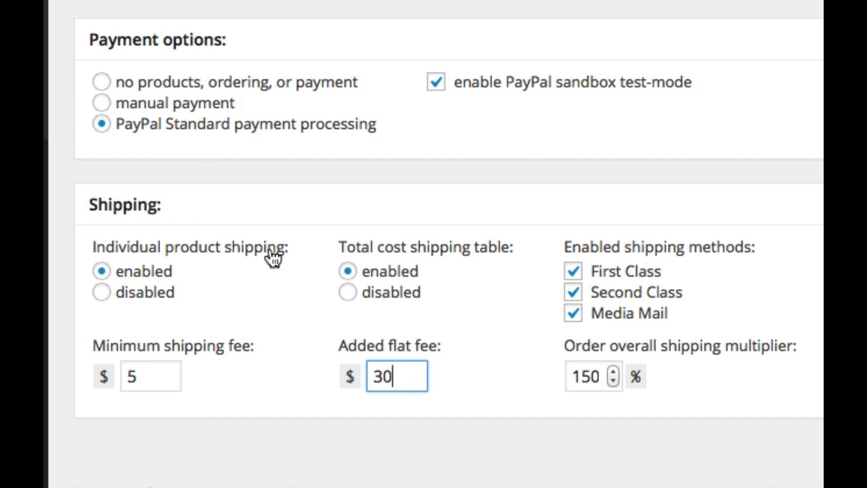
Disable individual product shipping and the total cost shipping table, and set the added flat fee to $10
{"action": "left_click", "coordinate": [163, 294]}
{"action": "left_click", "coordinate": [387, 294]}
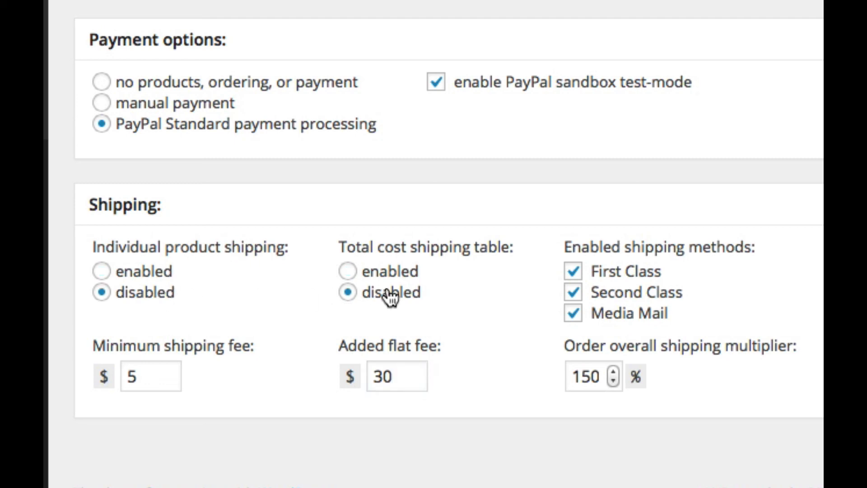
{"action": "double_click", "coordinate": [378, 373]}
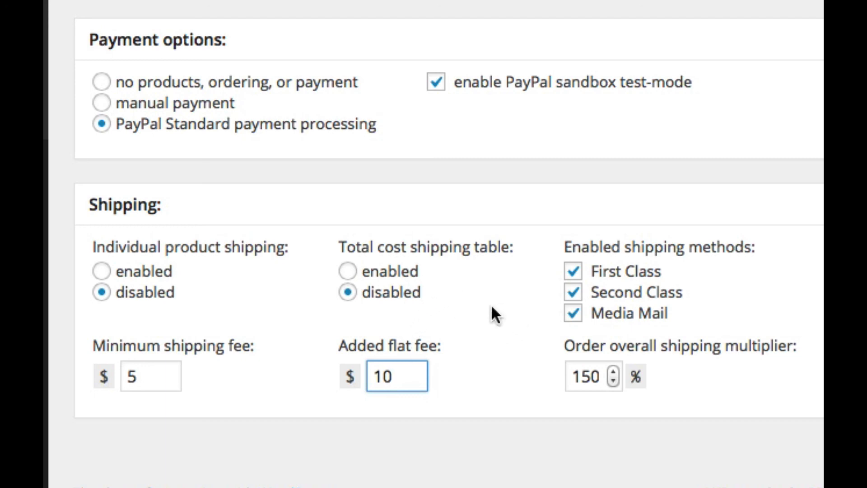
{"action": "left_click", "coordinate": [661, 373]}
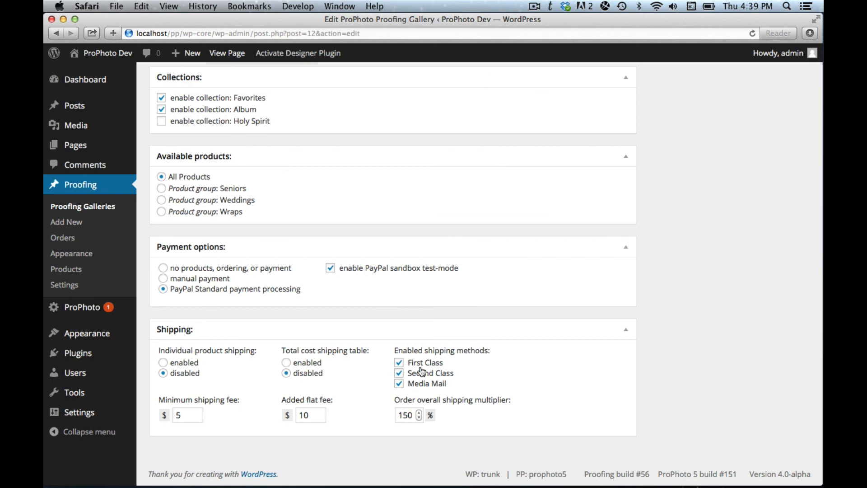
Open the proofing orders and highlight the shipping cost in the first order's details
{"action": "scroll", "coordinate": [422, 371], "scroll_direction": "up", "scroll_amount": 2}
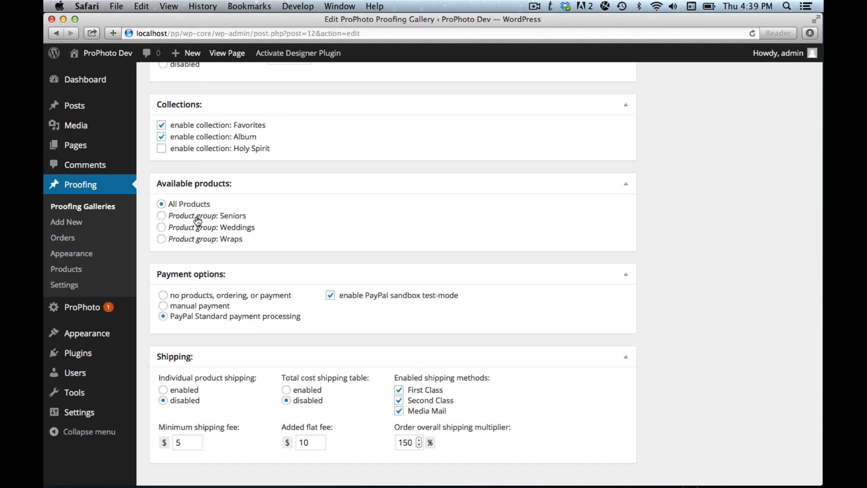
{"action": "left_click", "coordinate": [76, 238]}
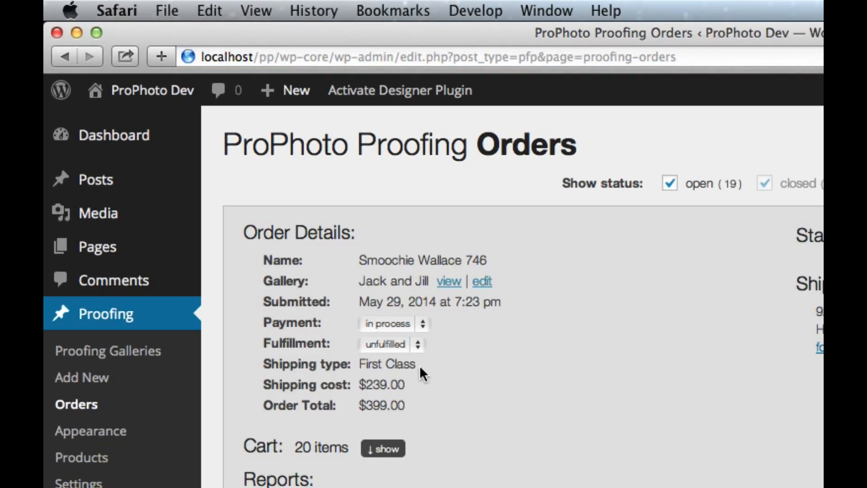
{"action": "triple_click", "coordinate": [384, 387]}
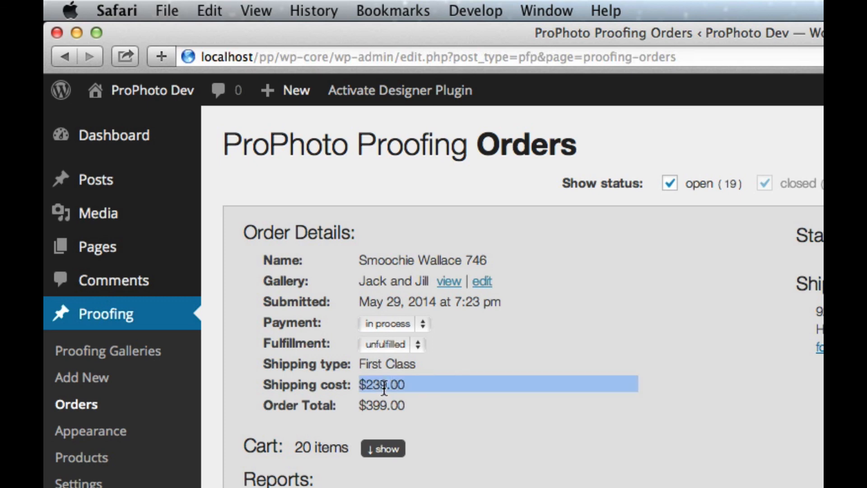